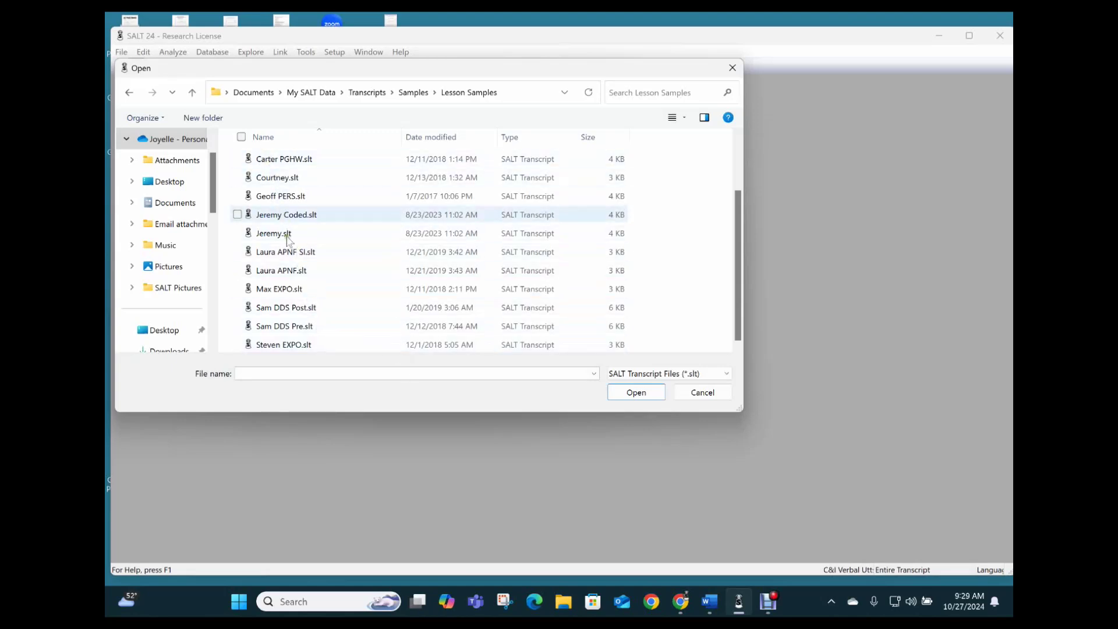
Open Sam DDS Post.slt and Sam DDS Pre.slt together, showing the Post transcript
left_click(294, 307)
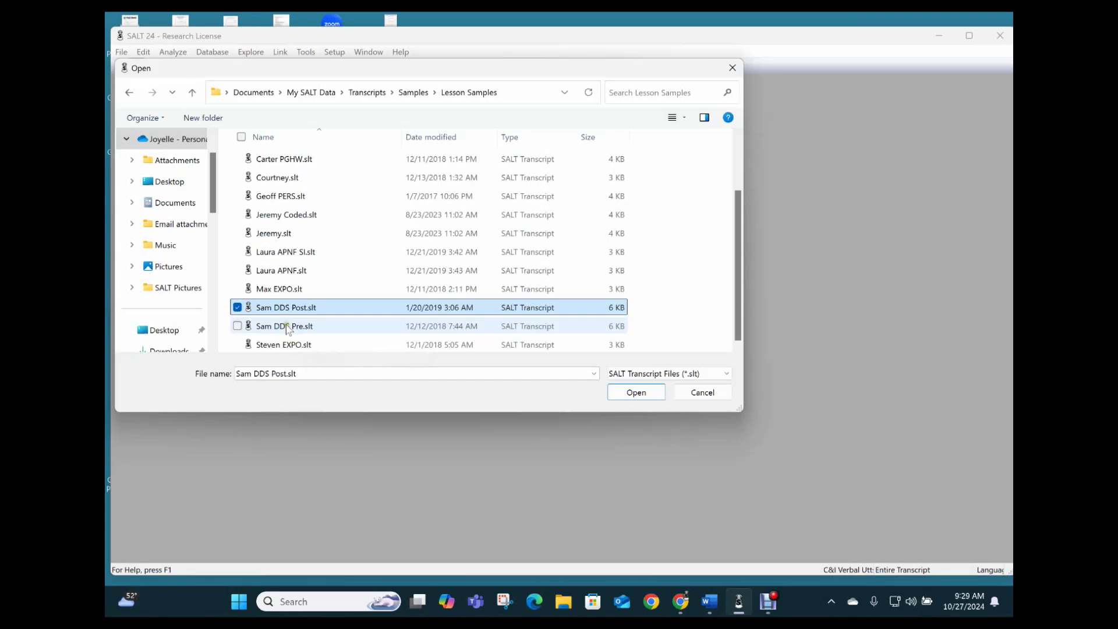
left_click(289, 328, "ctrl")
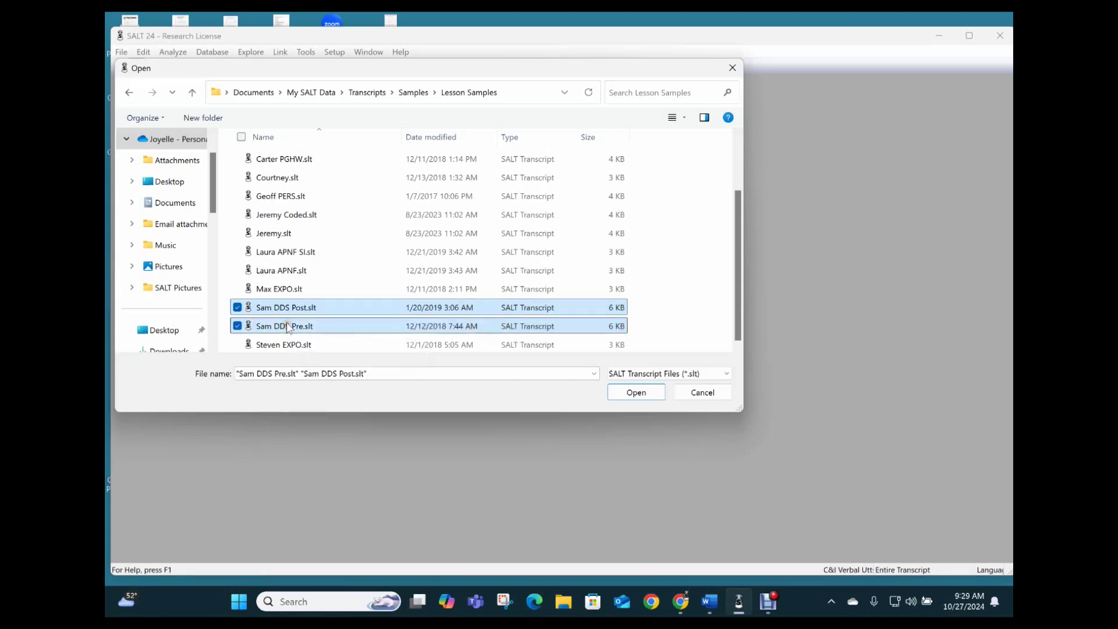
left_click(635, 392)
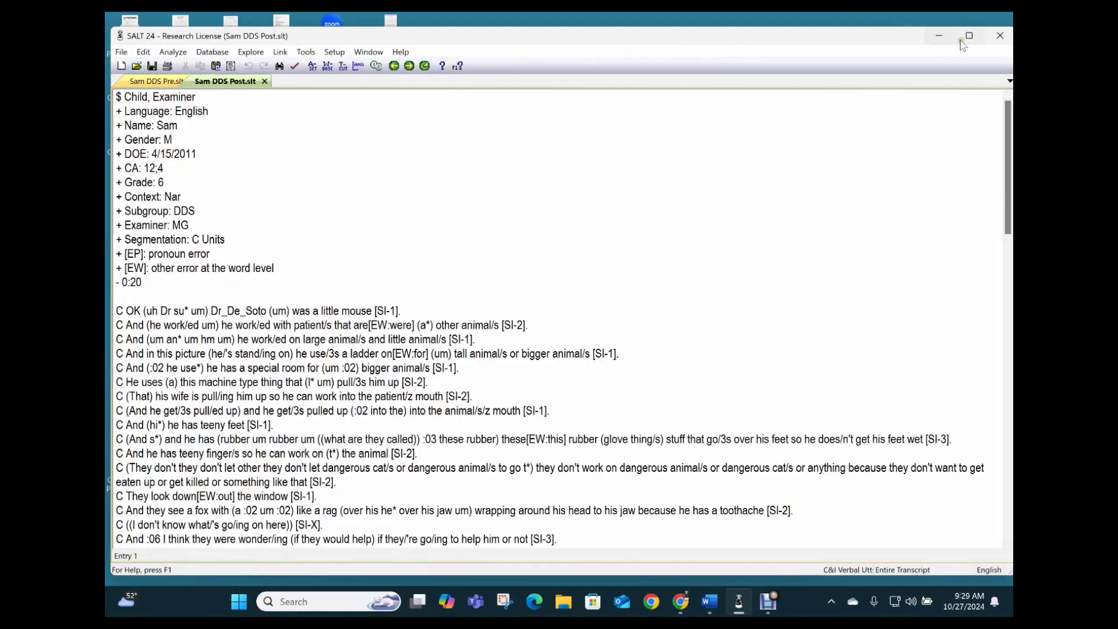
left_click(969, 35)
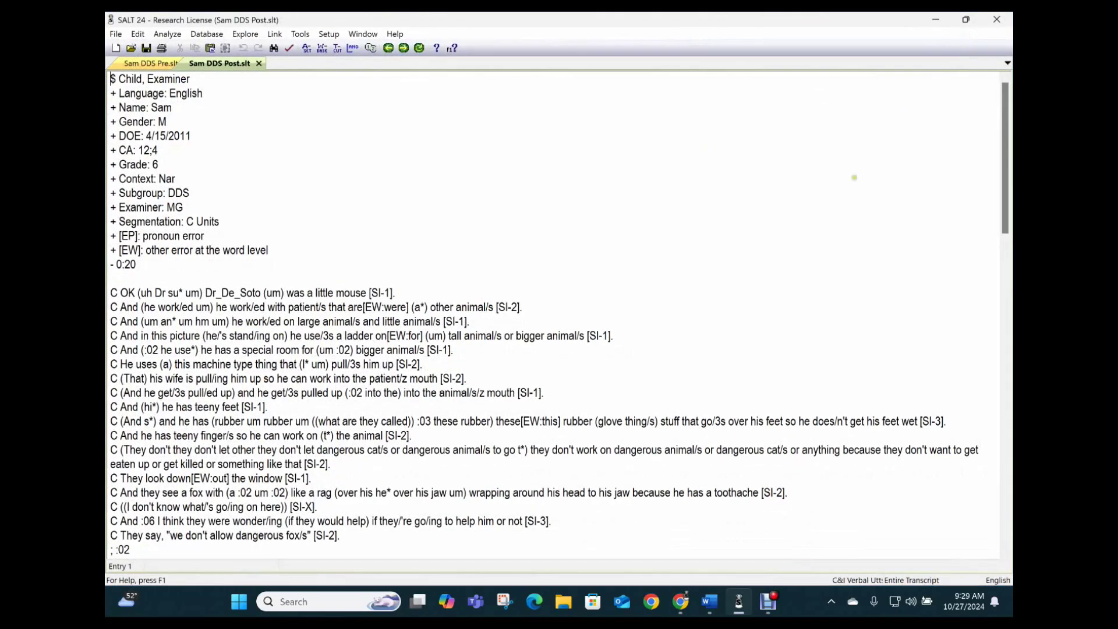
Link Sam DDS Pre as Time1 and Sam DDS Post as Time2, compared by total words
left_click(369, 48)
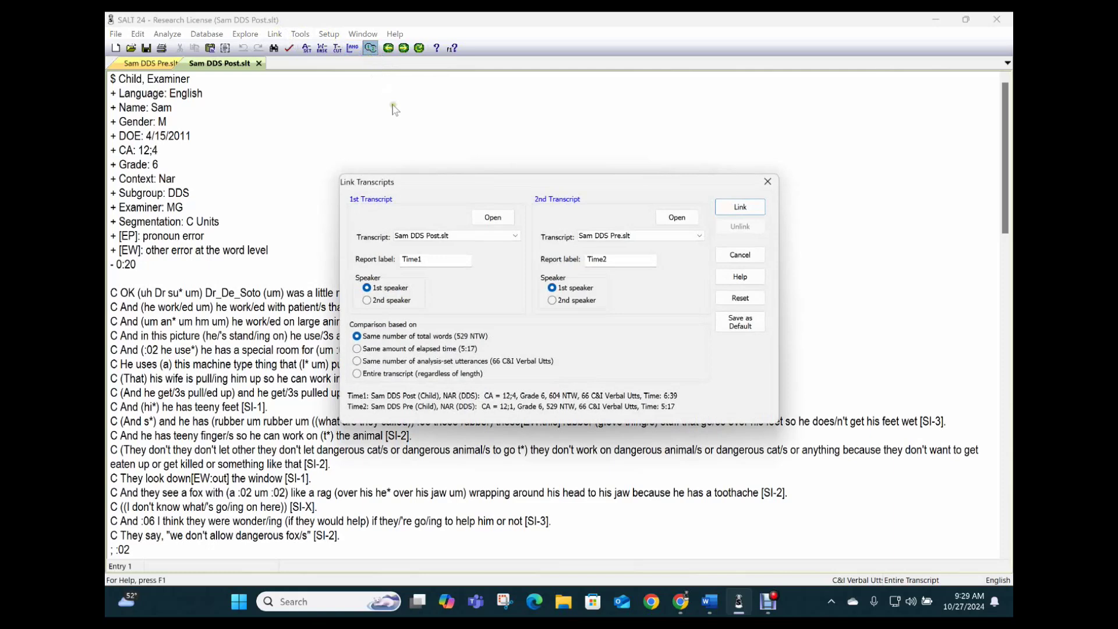
left_click(485, 236)
left_click(444, 256)
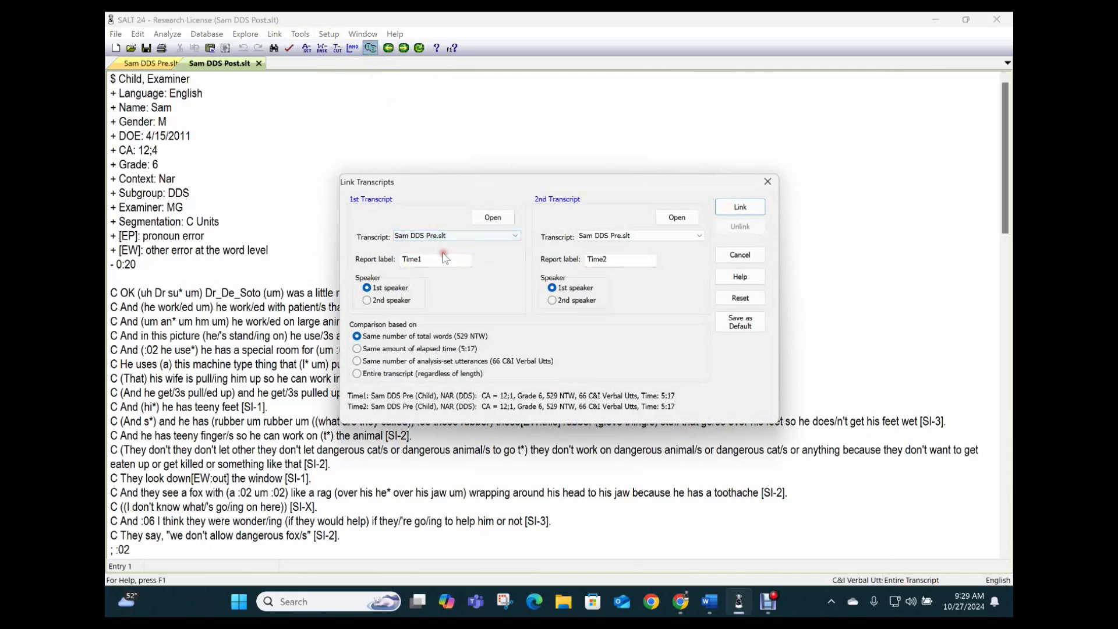
left_click(638, 236)
left_click(603, 246)
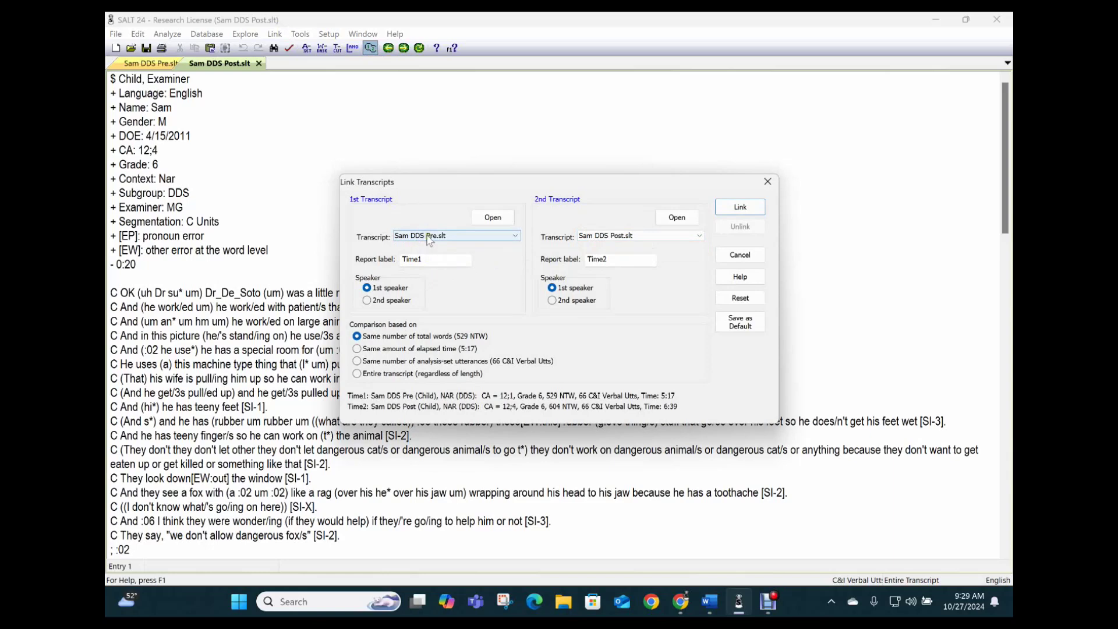
left_click(428, 260)
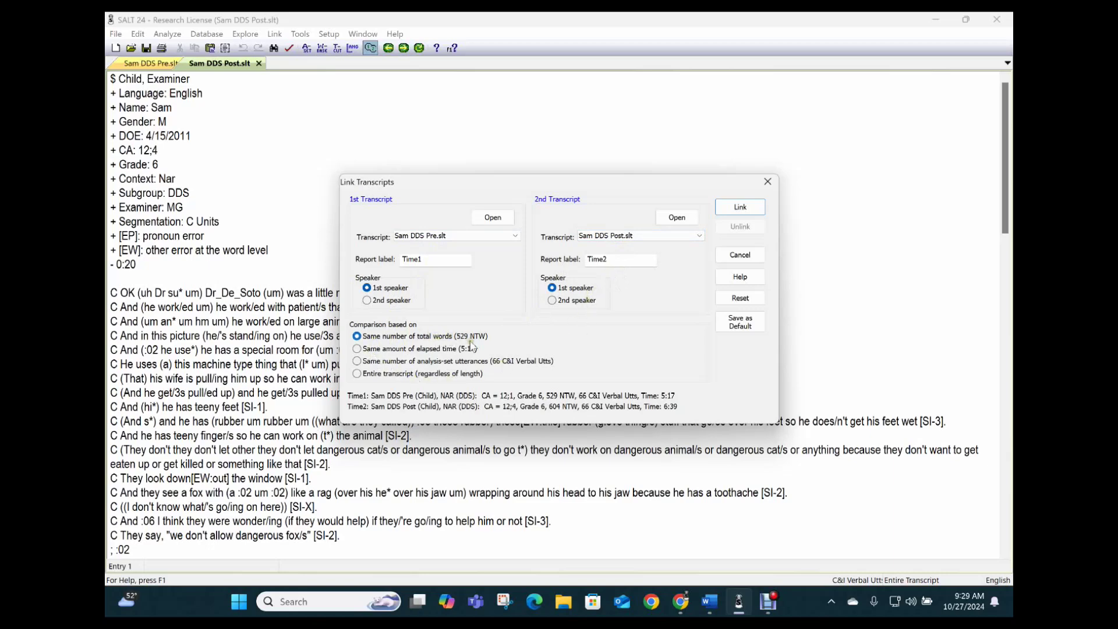
left_click(746, 208)
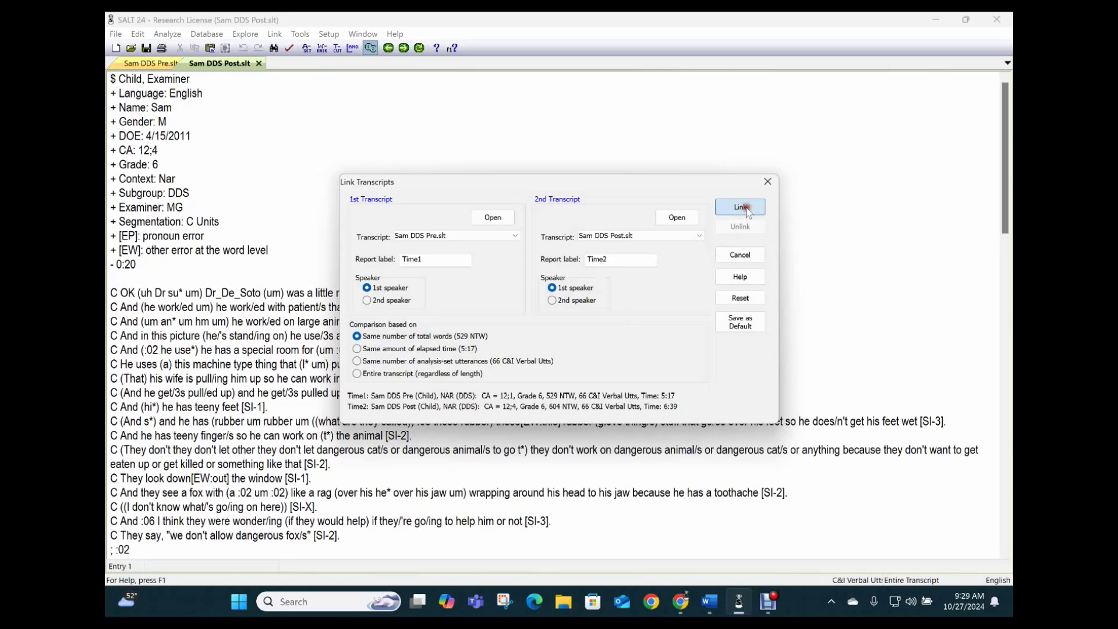
left_click(660, 339)
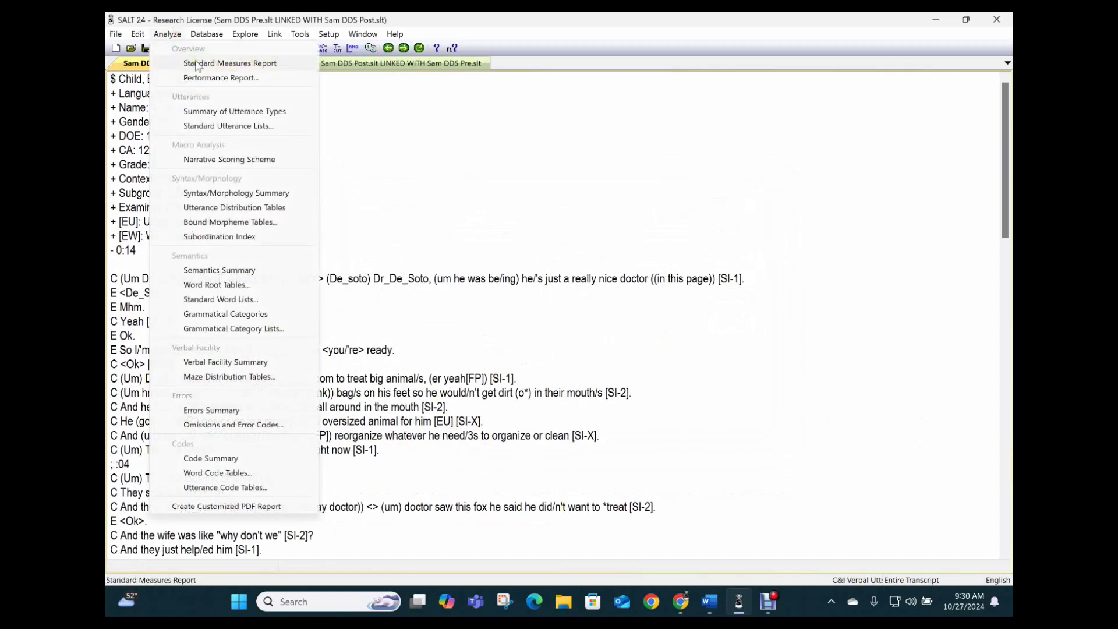
Run the Standard Measures Report comparing linked Sam DDS Pre and Post on equal total words
left_click(196, 65)
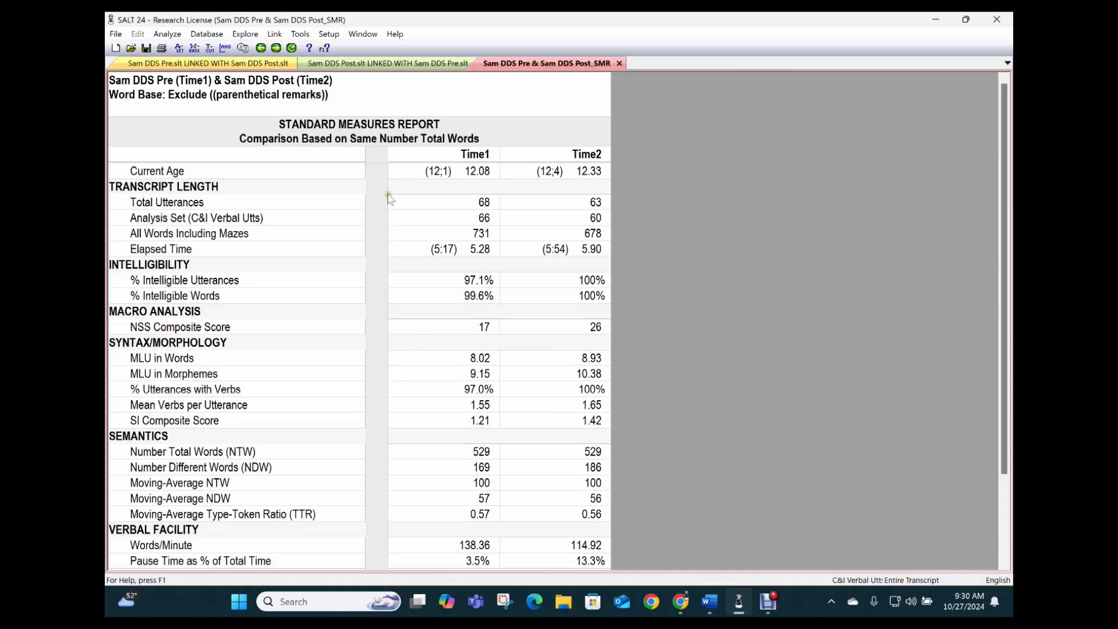
Unlink Sam DDS Pre and Post, then bring the Sam DDS Pre transcript back into view
left_click(274, 33)
left_click(283, 59)
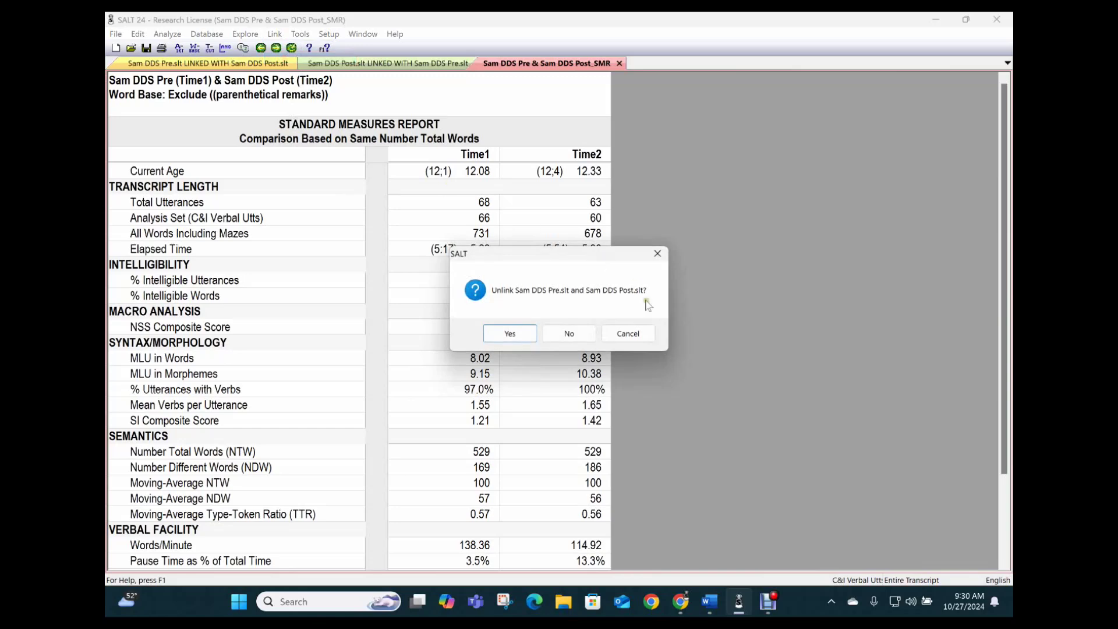
left_click(509, 335)
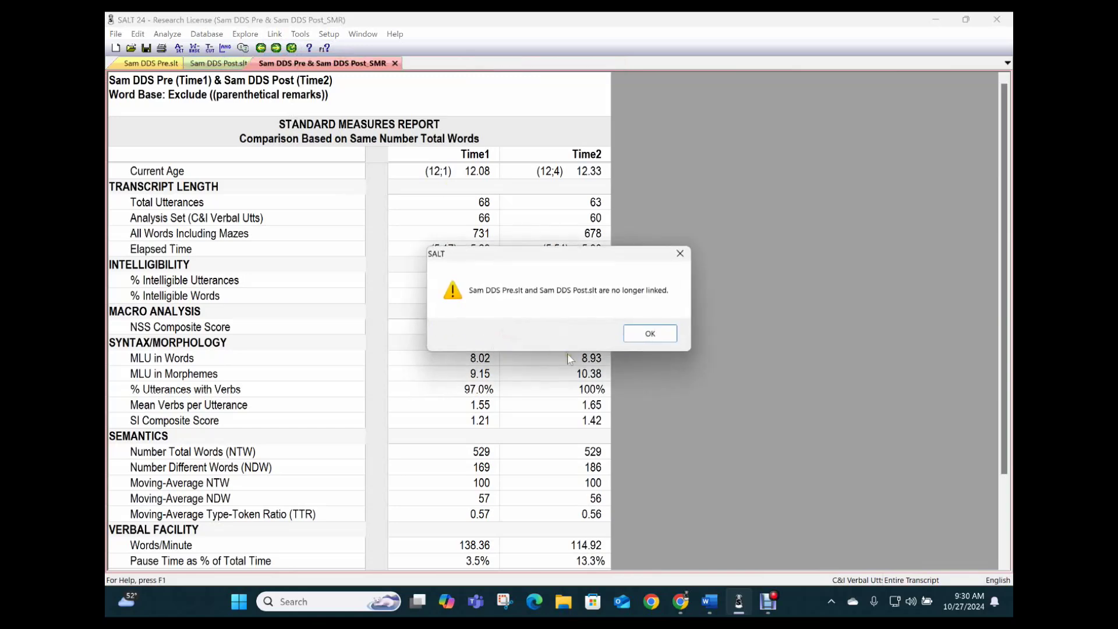
left_click(643, 331)
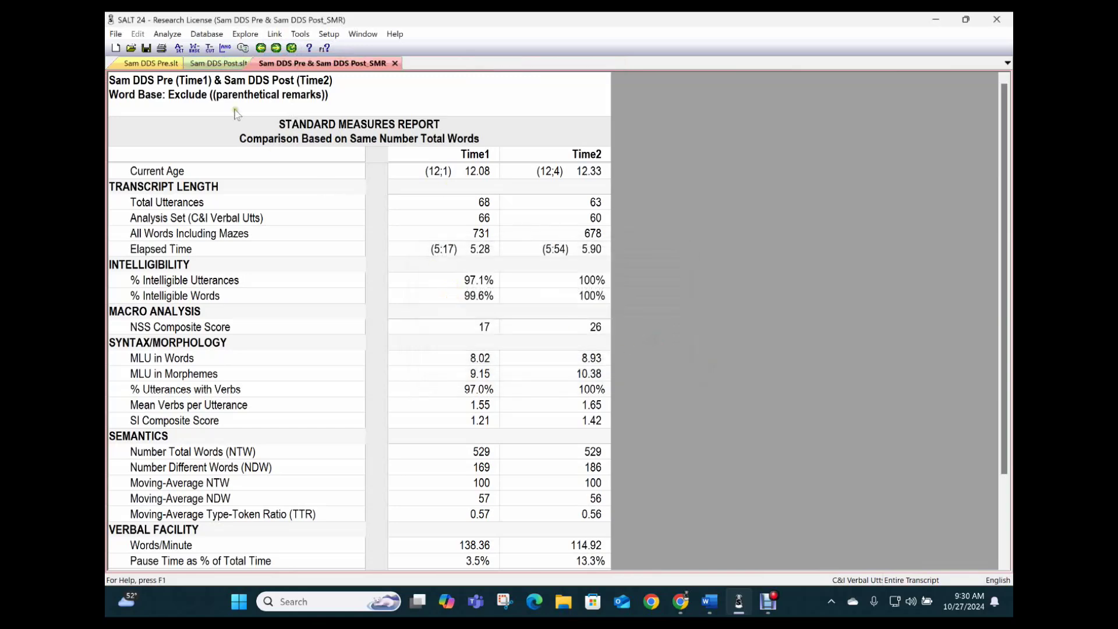
left_click(148, 63)
mouse_move(767, 601)
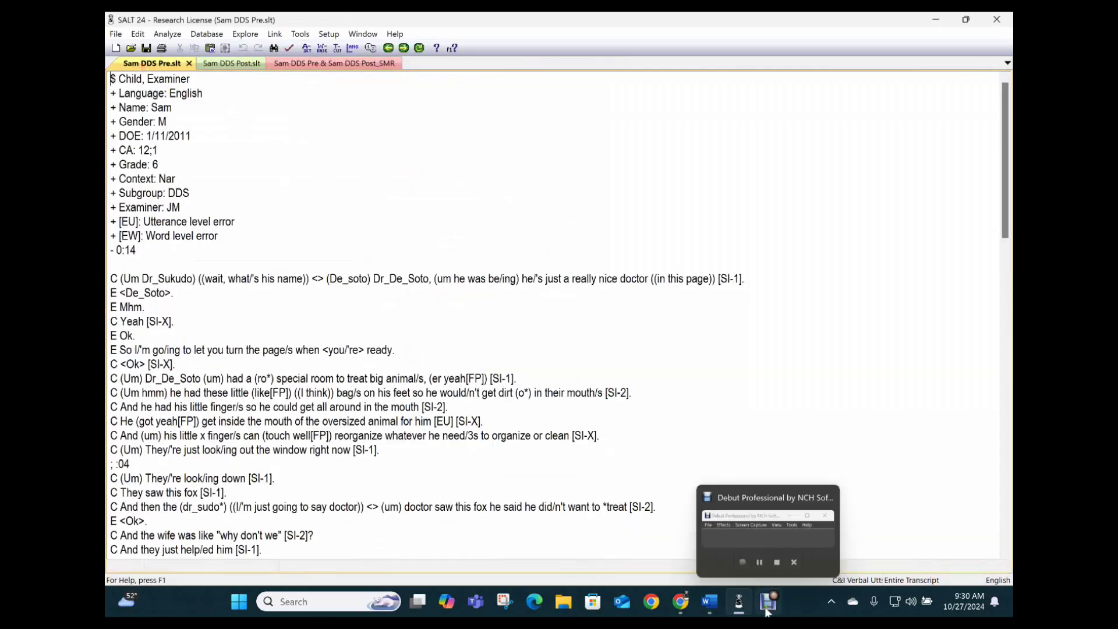